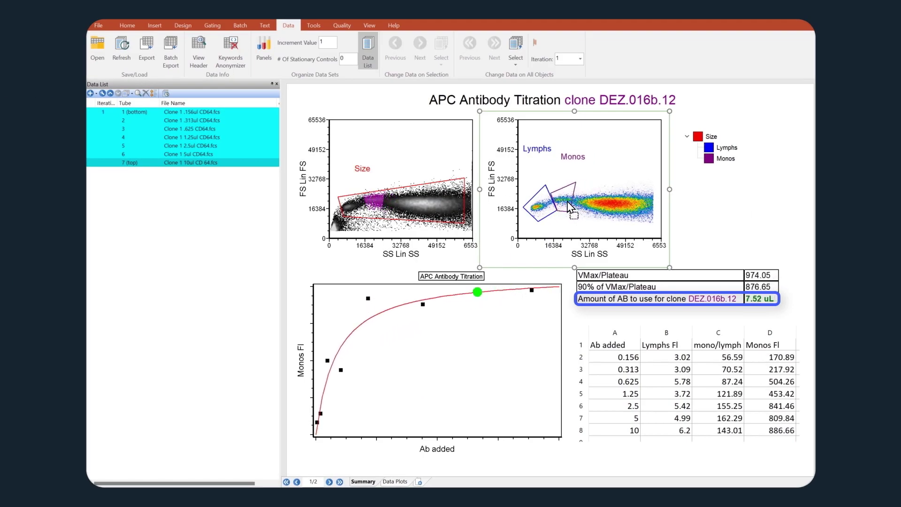
# - Load Clone 2 files as iteration 2 and reshape the Monos gate, giving 10.70 uL for BEZ.01.102
pyautogui.moveTo(578, 204); pyautogui.dragTo(570, 203)
pyautogui.moveTo(423, 291); pyautogui.dragTo(202, 234)
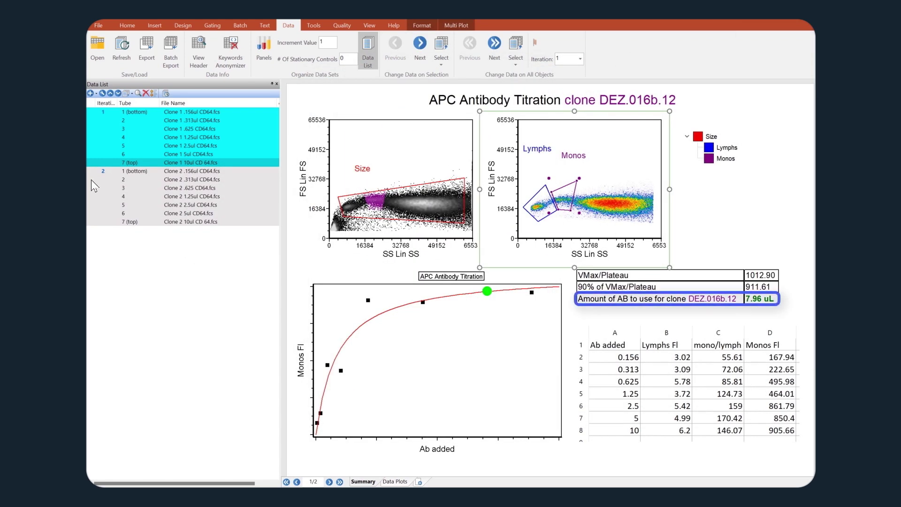
pyautogui.click(102, 171)
pyautogui.moveTo(572, 204)
pyautogui.mouseDown()
pyautogui.moveTo(588, 184)
pyautogui.moveTo(625, 185)
pyautogui.mouseUp()
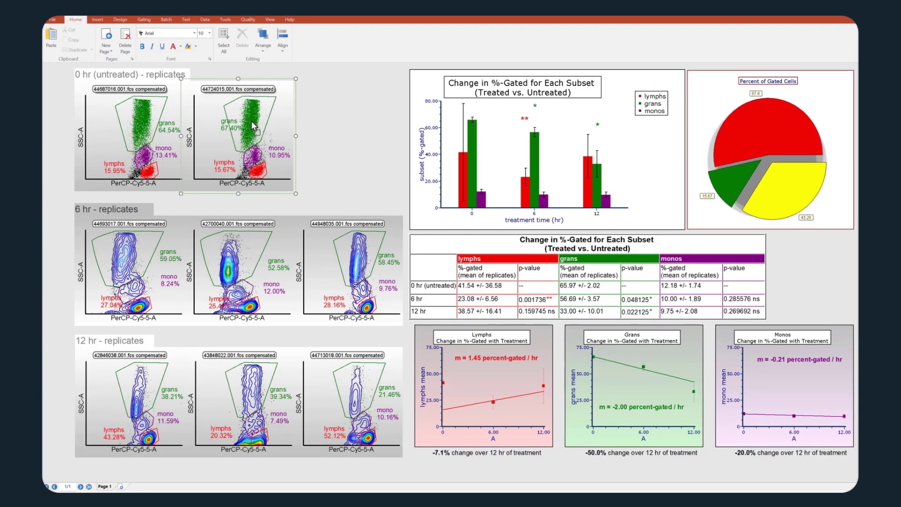
# - Adjust the 6 hr gate corner, then top-align the 6 hr and 18 hr plots with 12 hr
pyautogui.click(258, 265)
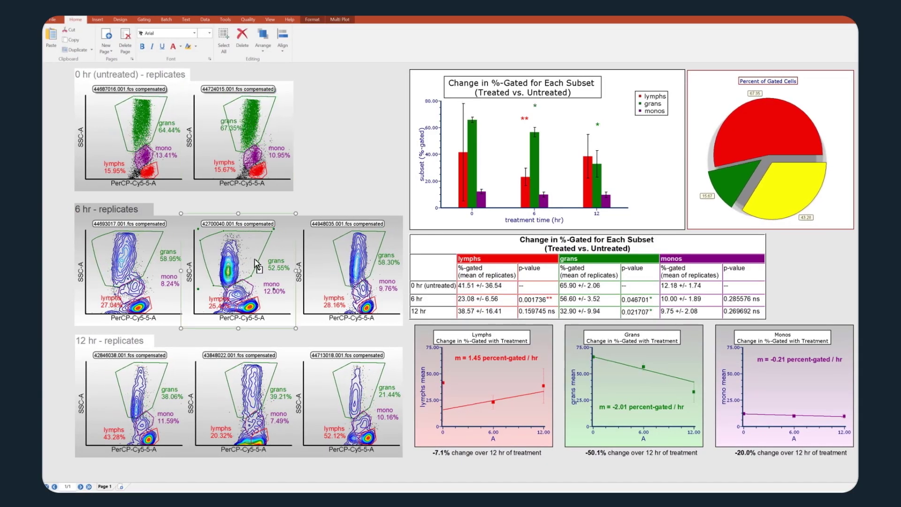
pyautogui.moveTo(274, 231); pyautogui.dragTo(274, 237)
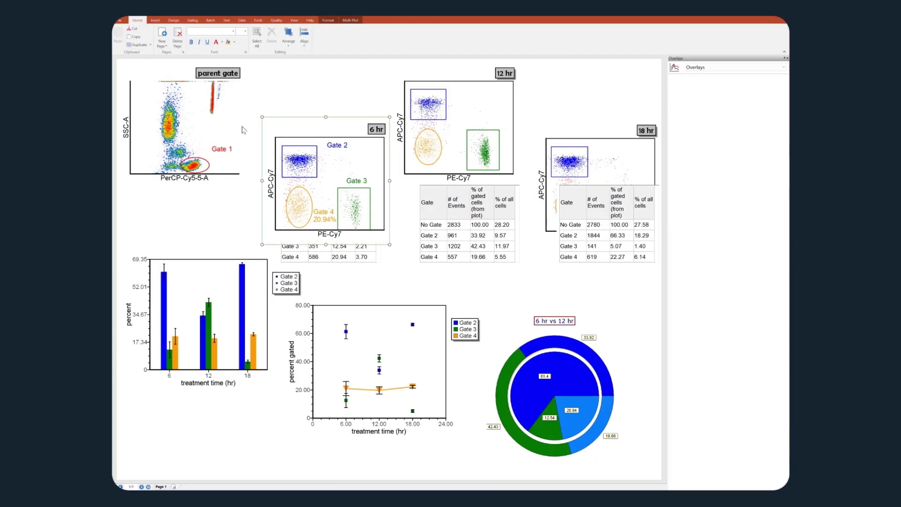
pyautogui.click(364, 164)
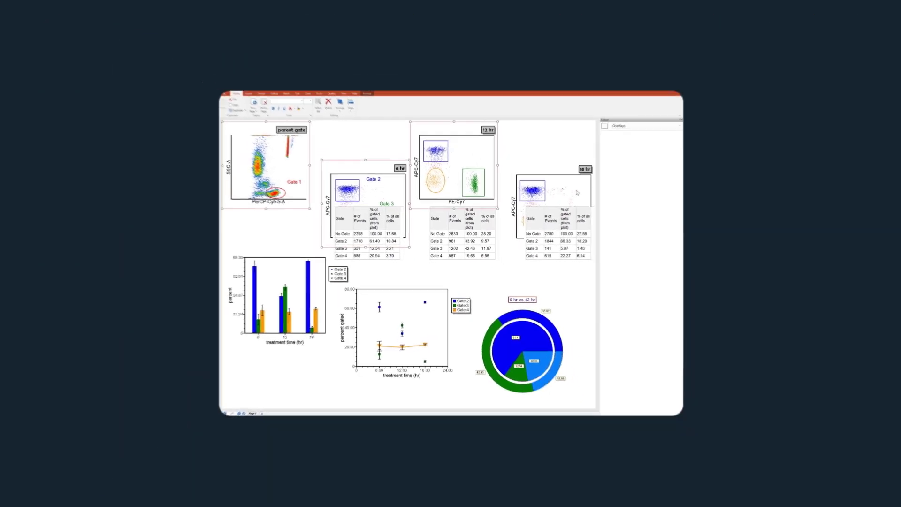
pyautogui.keyDown('ctrl'); pyautogui.click(556, 176); pyautogui.keyUp('ctrl')
pyautogui.click(352, 106)
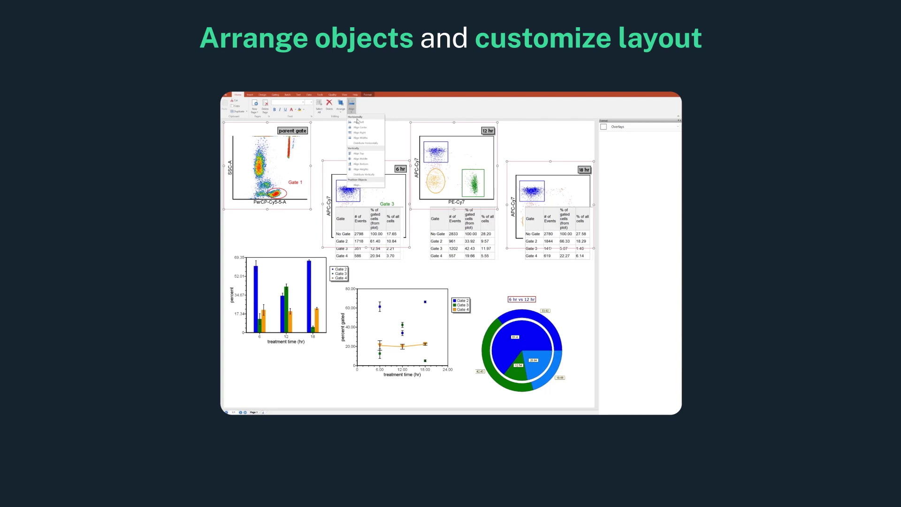
pyautogui.click(361, 154)
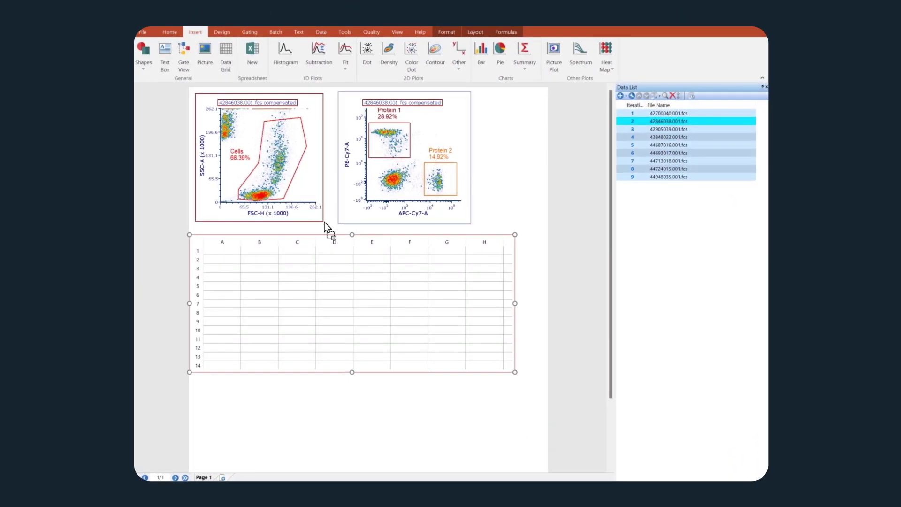
# - Fill the spreadsheet from A1 with Protein 1 and Protein 2 % of parent statistics
pyautogui.doubleClick(225, 253)
pyautogui.click(487, 293)
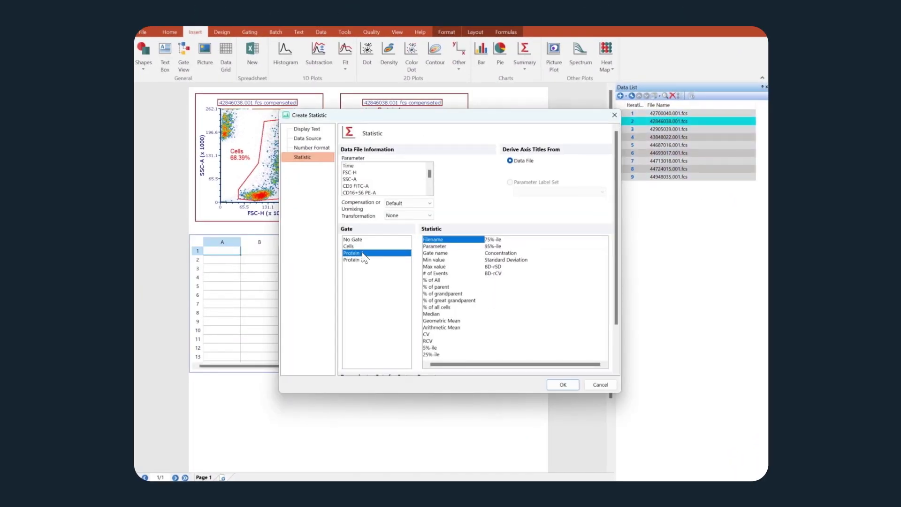
pyautogui.click(439, 288)
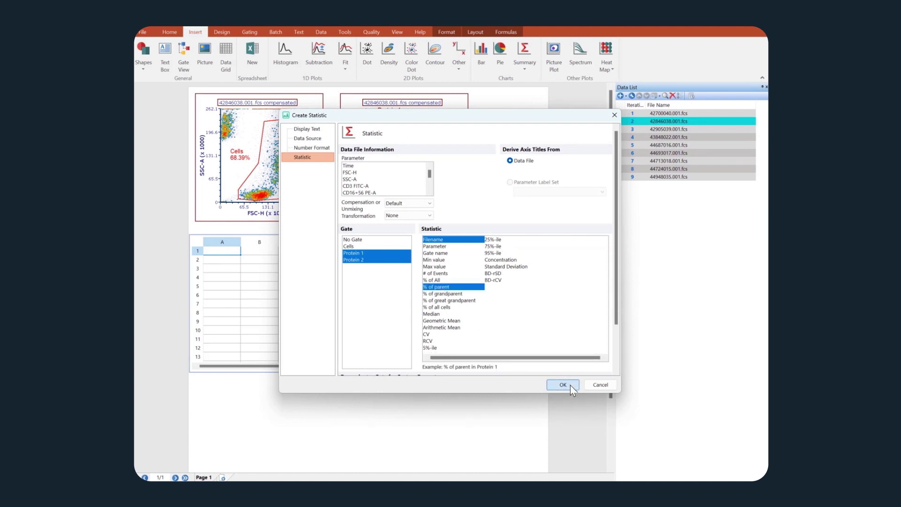
pyautogui.click(563, 385)
# - Apply a colour scale to the ratio values in D2:D10
pyautogui.moveTo(334, 267); pyautogui.dragTo(331, 335)
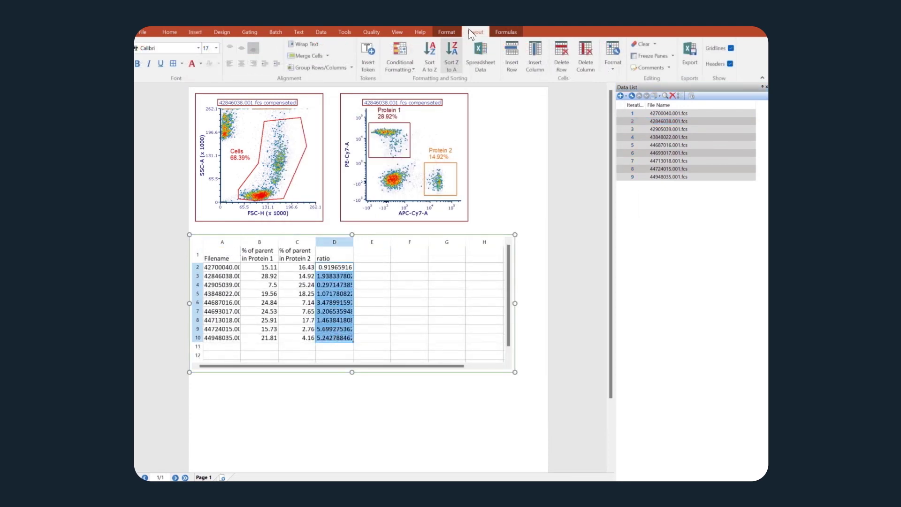
pyautogui.click(400, 59)
pyautogui.click(458, 88)
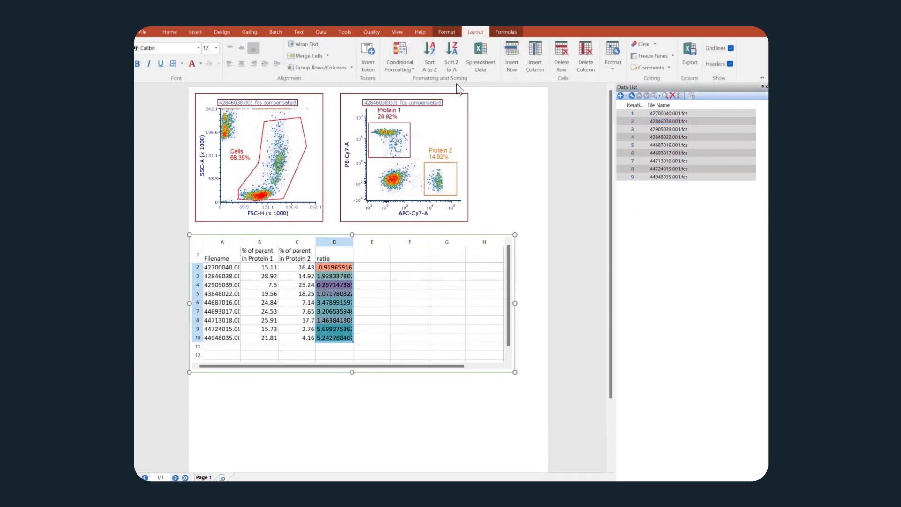
# - Add data bars to the Protein 2 percentages in column C, then move the Protein 2 gate
pyautogui.moveTo(301, 266); pyautogui.dragTo(306, 323)
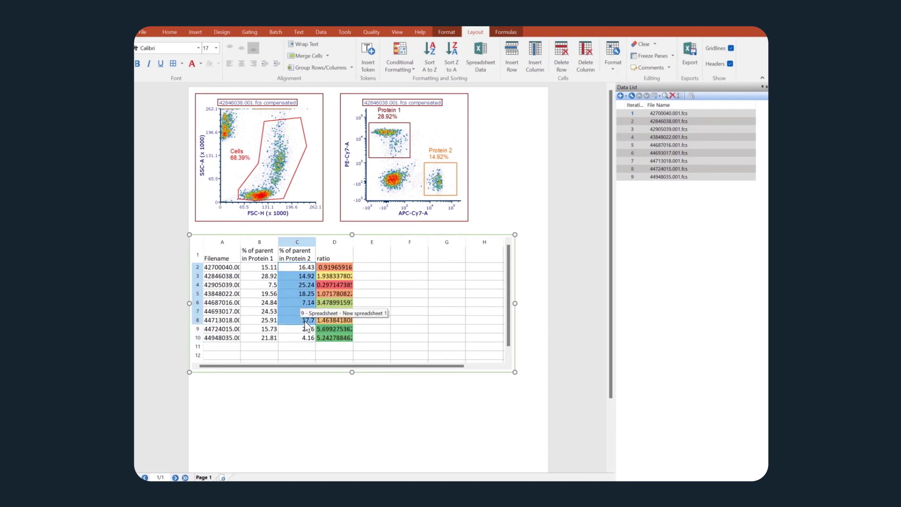
pyautogui.click(412, 67)
pyautogui.click(461, 95)
pyautogui.click(377, 268)
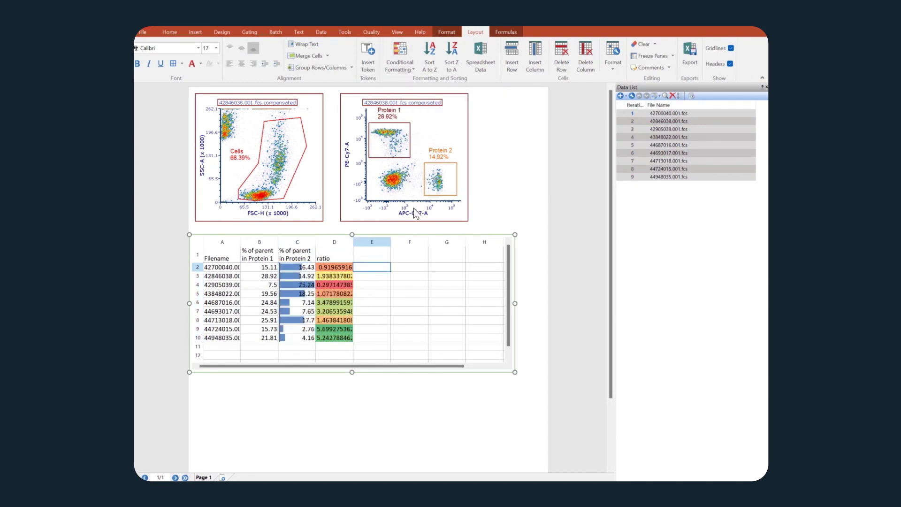
pyautogui.click(442, 185)
pyautogui.moveTo(442, 185); pyautogui.dragTo(427, 156)
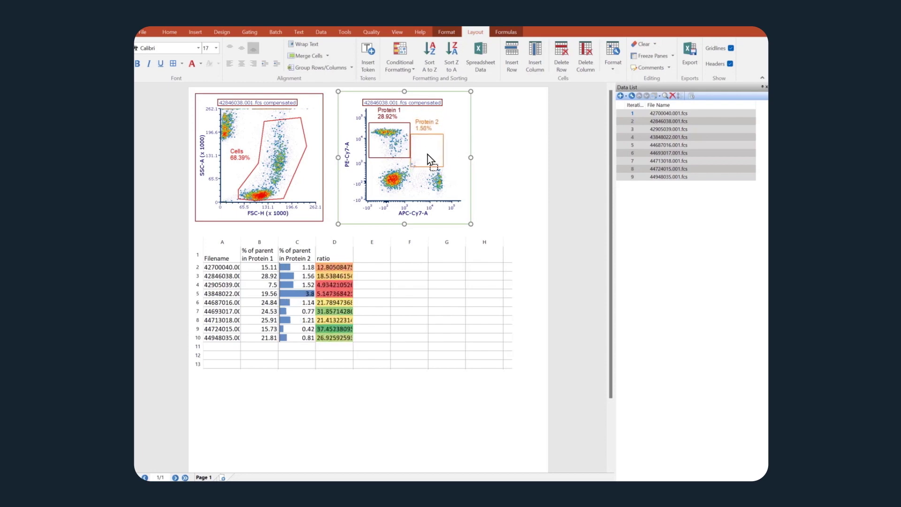